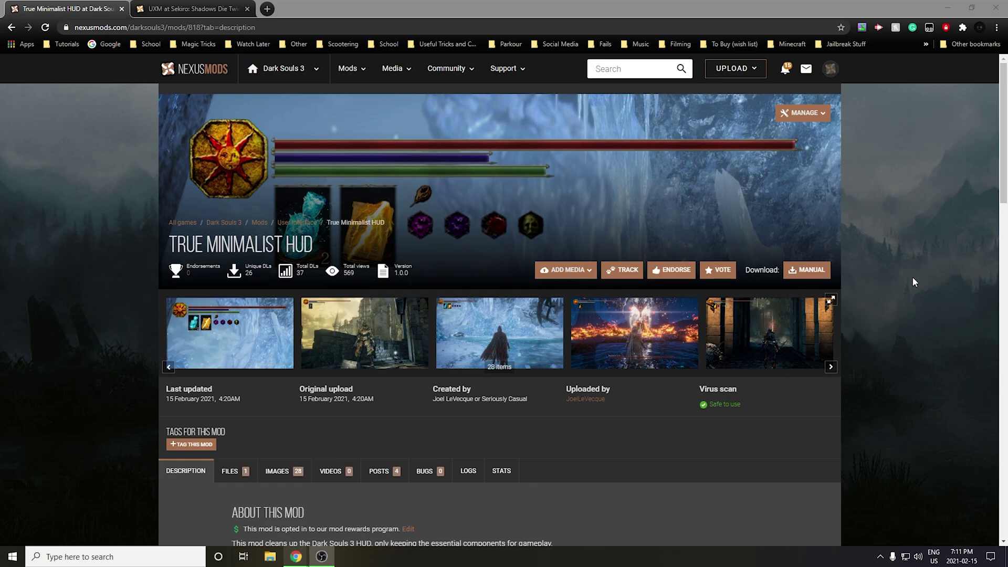
{"action": "scroll", "coordinate": [913, 276], "scroll_direction": "down", "scroll_amount": 5}
{"action": "scroll", "coordinate": [913, 276], "scroll_direction": "down", "scroll_amount": 4}
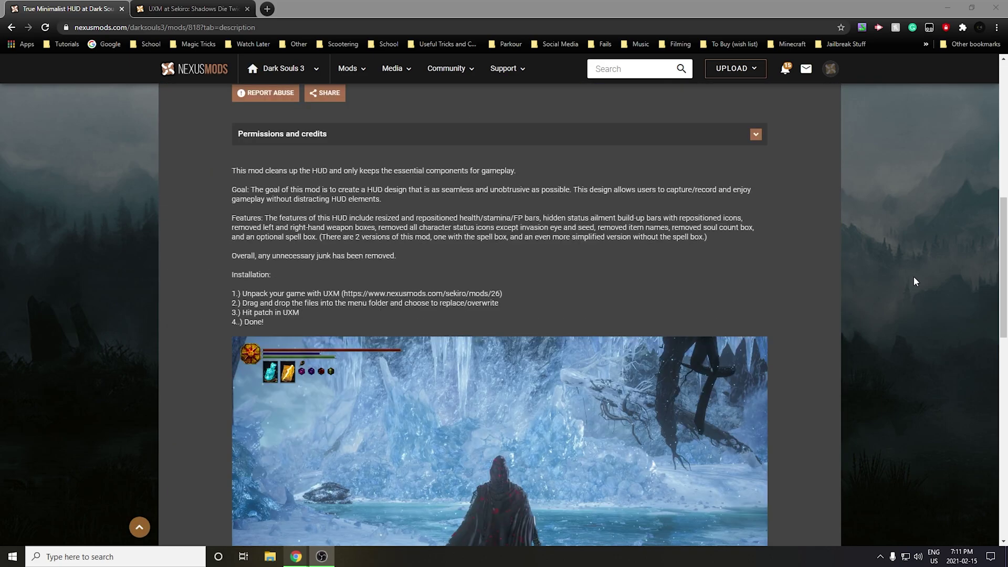
{"action": "scroll", "coordinate": [914, 281], "scroll_direction": "down", "scroll_amount": 1}
{"action": "scroll", "coordinate": [910, 247], "scroll_direction": "down", "scroll_amount": 3}
{"action": "scroll", "coordinate": [910, 247], "scroll_direction": "up", "scroll_amount": 1}
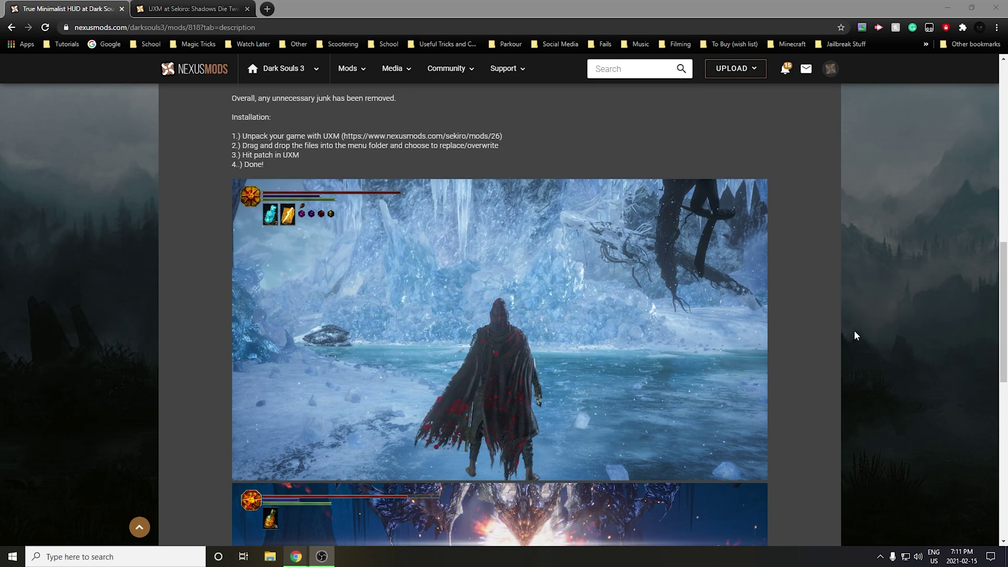
{"action": "scroll", "coordinate": [837, 295], "scroll_direction": "up", "scroll_amount": 5}
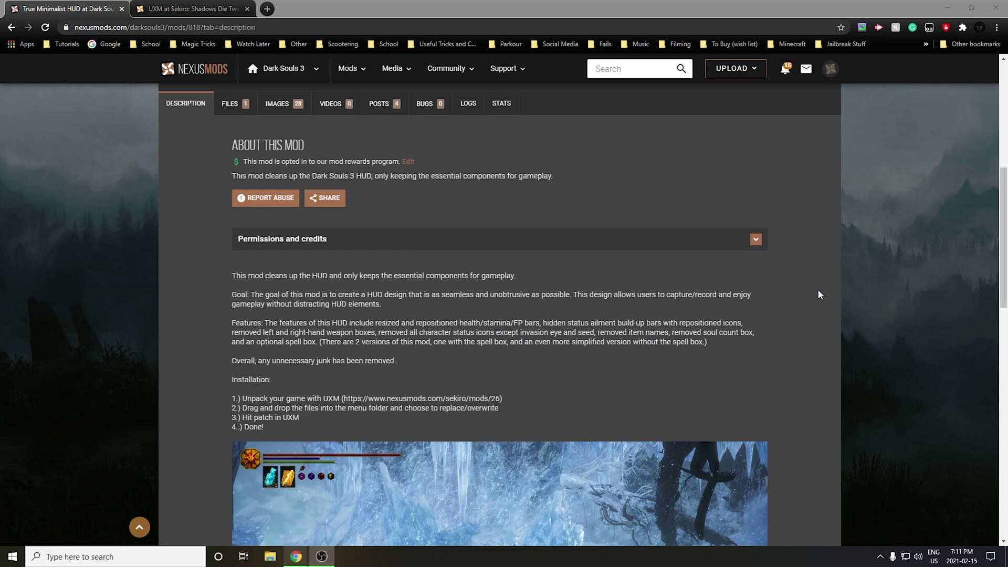
{"action": "scroll", "coordinate": [820, 294], "scroll_direction": "up", "scroll_amount": 7}
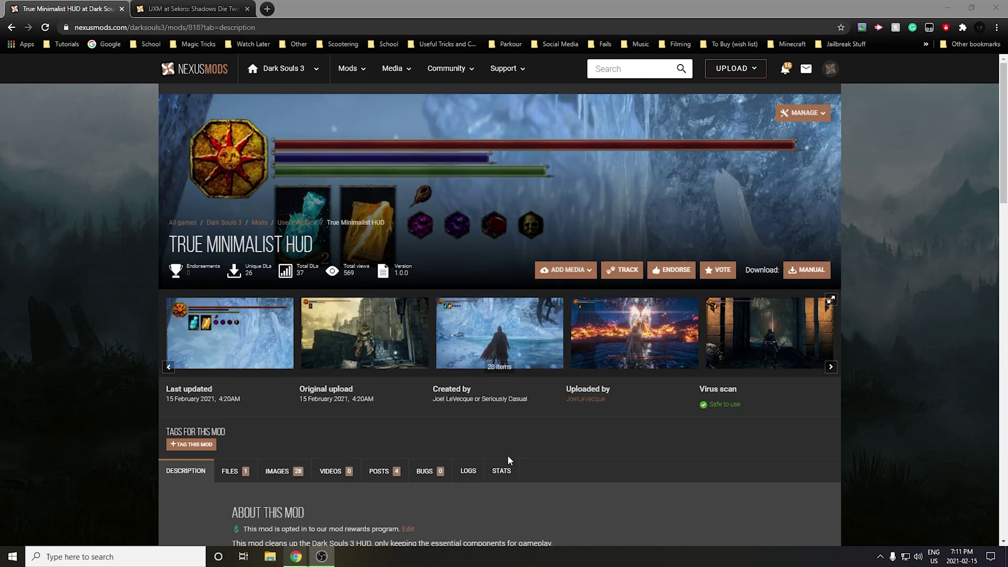
Download the True Minimalist HUD zip from the mod's Files list using the free Slow Download.
{"action": "left_click", "coordinate": [234, 473]}
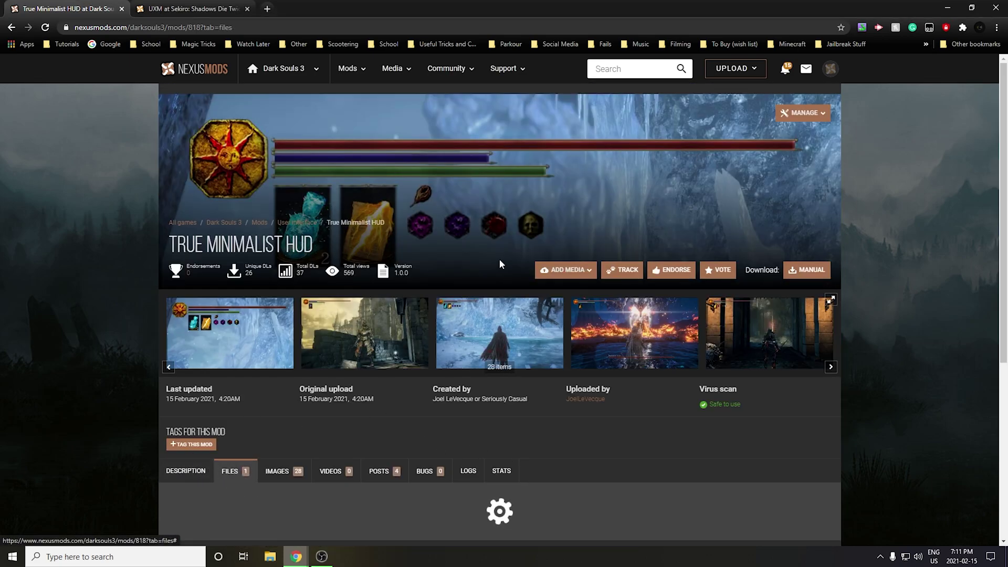
{"action": "scroll", "coordinate": [499, 259], "scroll_direction": "down", "scroll_amount": 5}
{"action": "left_click", "coordinate": [282, 377]}
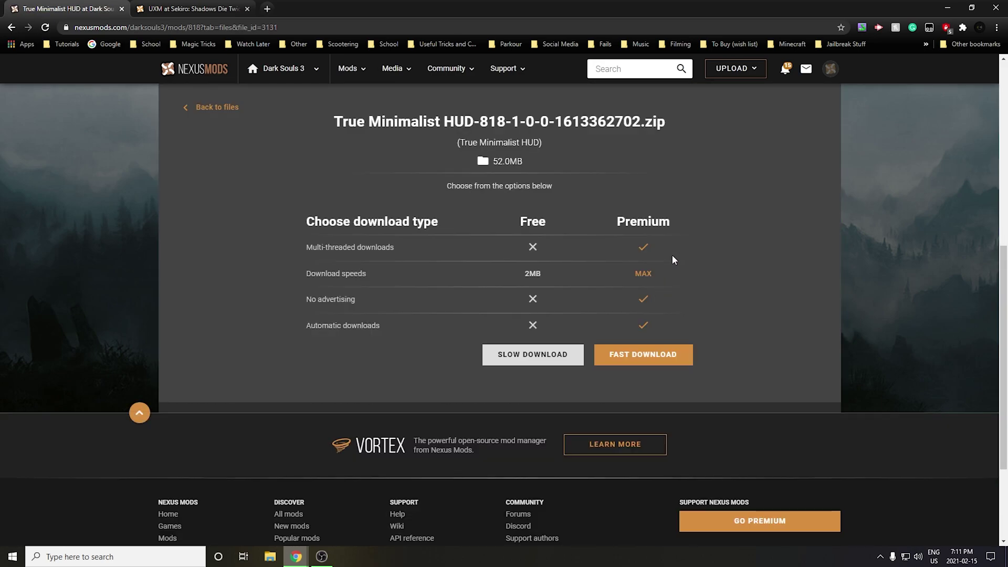
{"action": "left_click", "coordinate": [531, 361]}
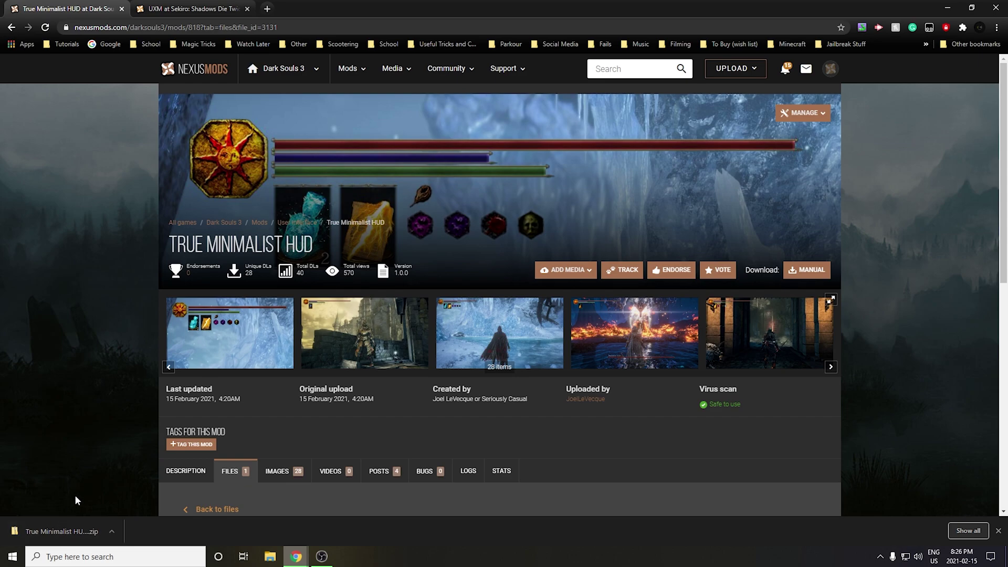
Extract the zip's two version folders into Desktop\True Minimalist HUD Mod, then close both windows.
{"action": "left_click", "coordinate": [74, 529]}
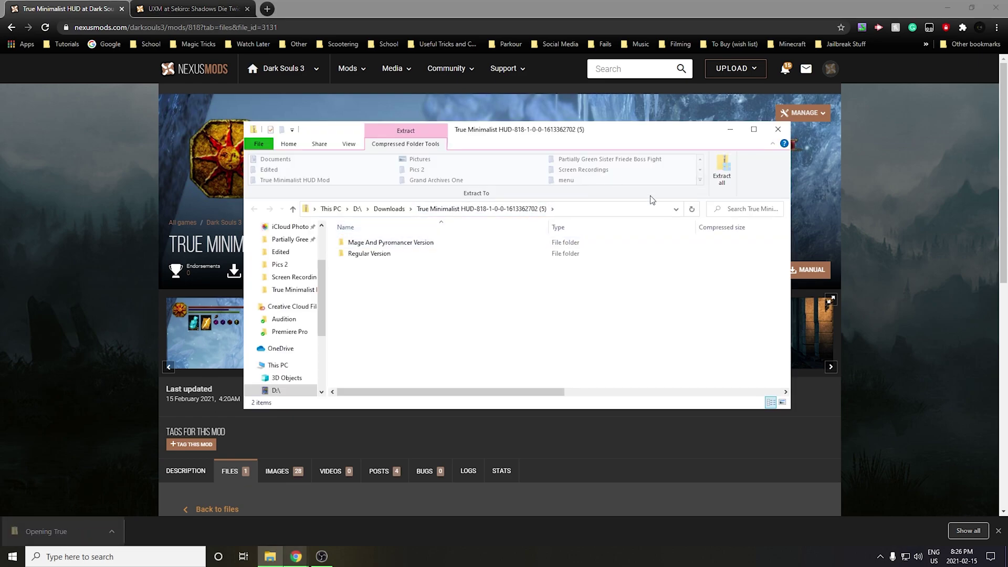
{"action": "left_click", "coordinate": [722, 170]}
{"action": "left_click", "coordinate": [618, 228]}
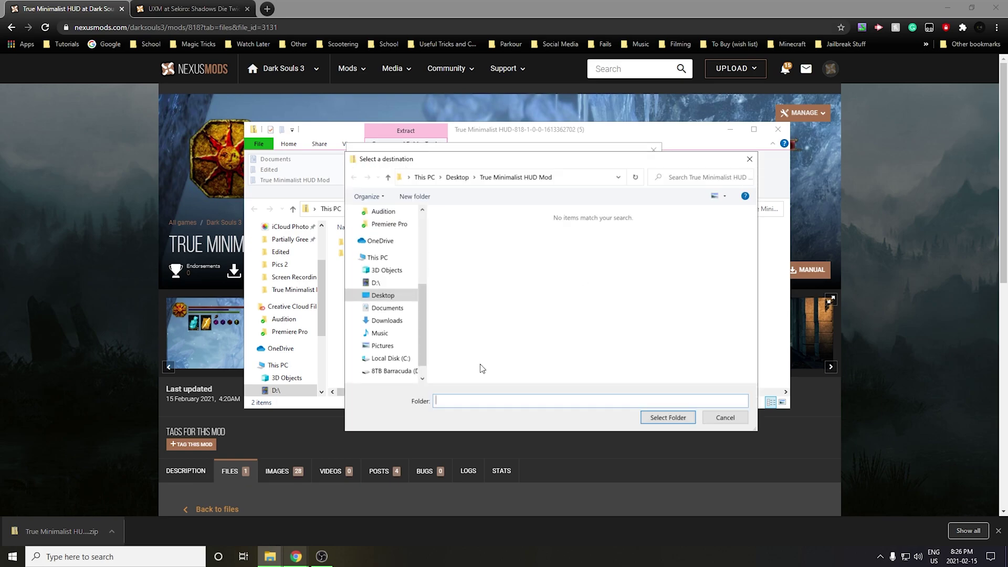
{"action": "left_click", "coordinate": [398, 297]}
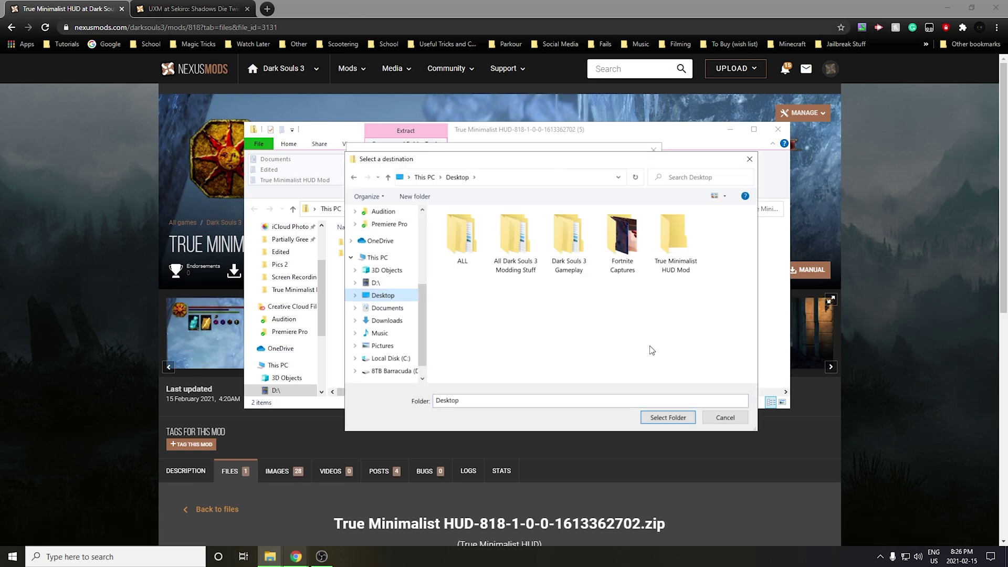
{"action": "left_click", "coordinate": [675, 257]}
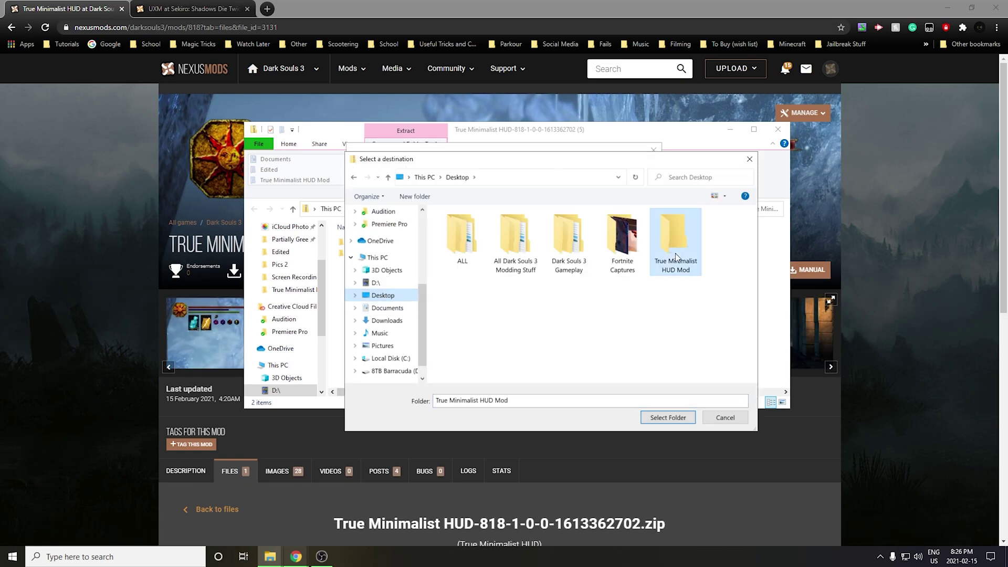
{"action": "left_click", "coordinate": [668, 418]}
{"action": "left_click", "coordinate": [597, 392]}
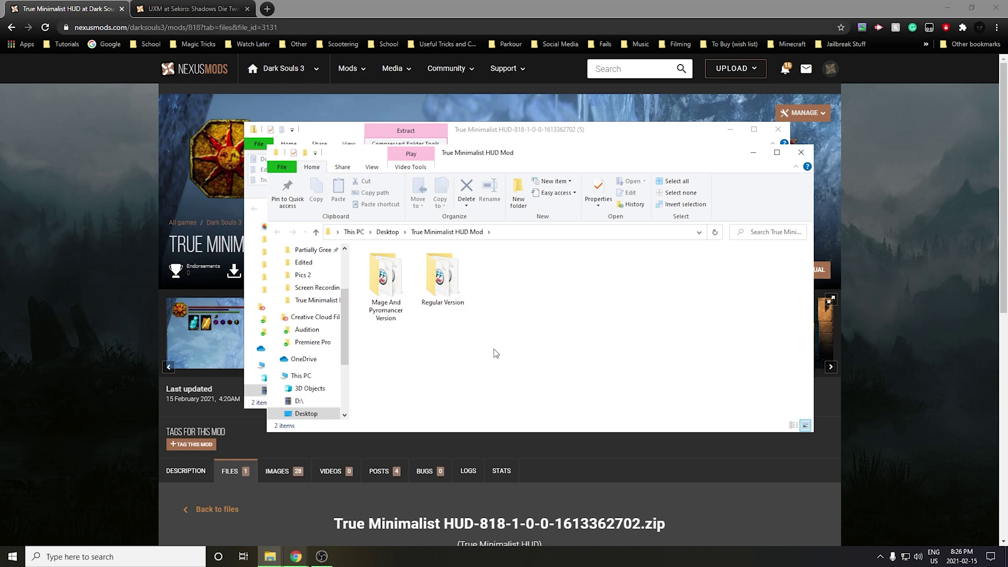
{"action": "left_click", "coordinate": [801, 153]}
{"action": "left_click", "coordinate": [778, 129]}
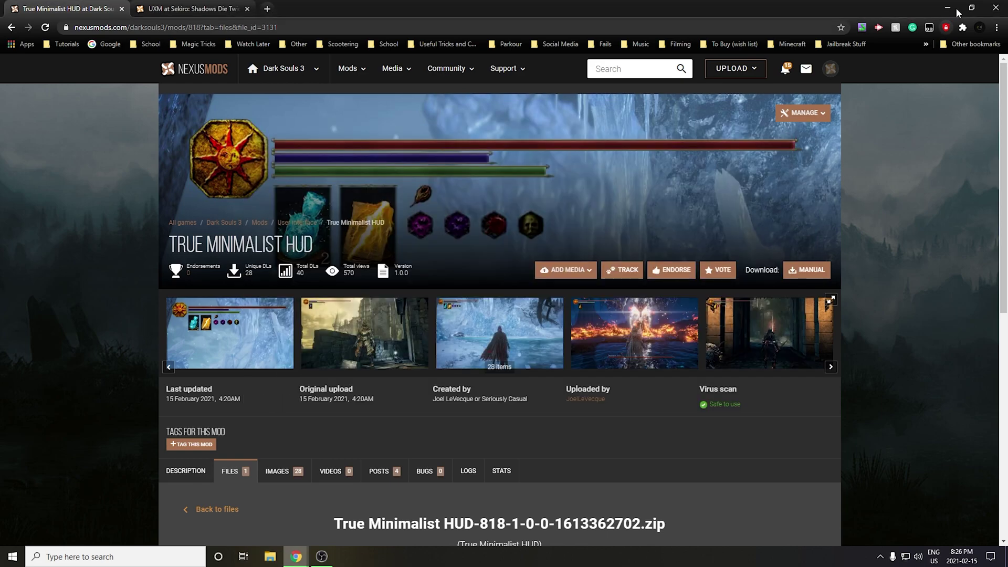
Minimize the browser and go to C:\Program Files (x86) in a new File Explorer window.
{"action": "left_click", "coordinate": [950, 6]}
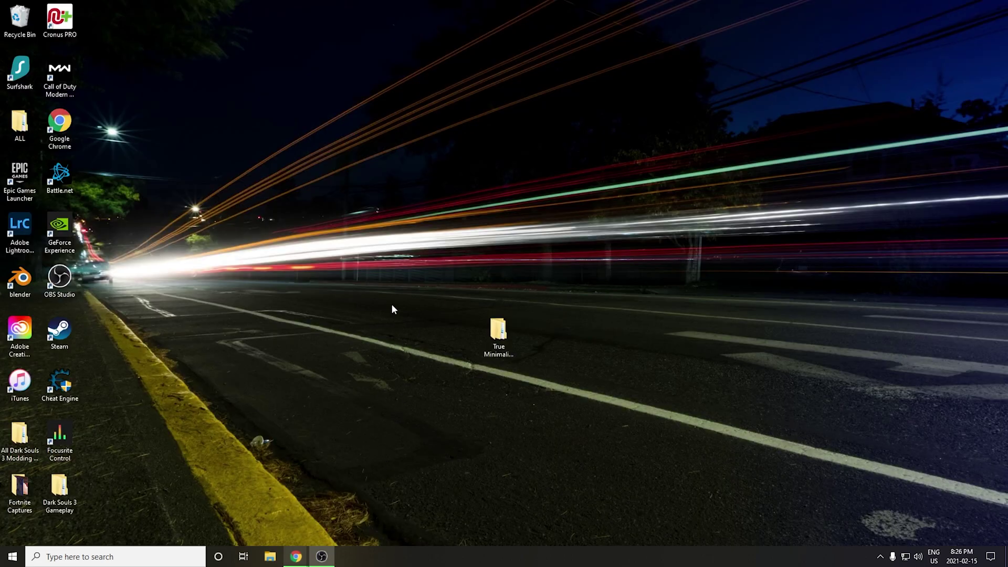
{"action": "left_click", "coordinate": [275, 559]}
{"action": "scroll", "coordinate": [294, 315], "scroll_direction": "down", "scroll_amount": 5}
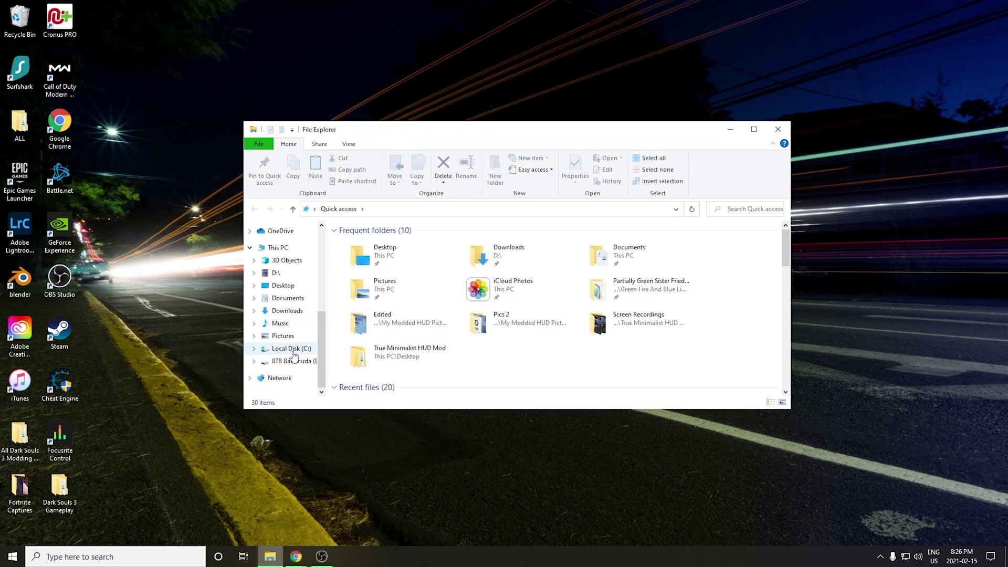
{"action": "left_click", "coordinate": [290, 349]}
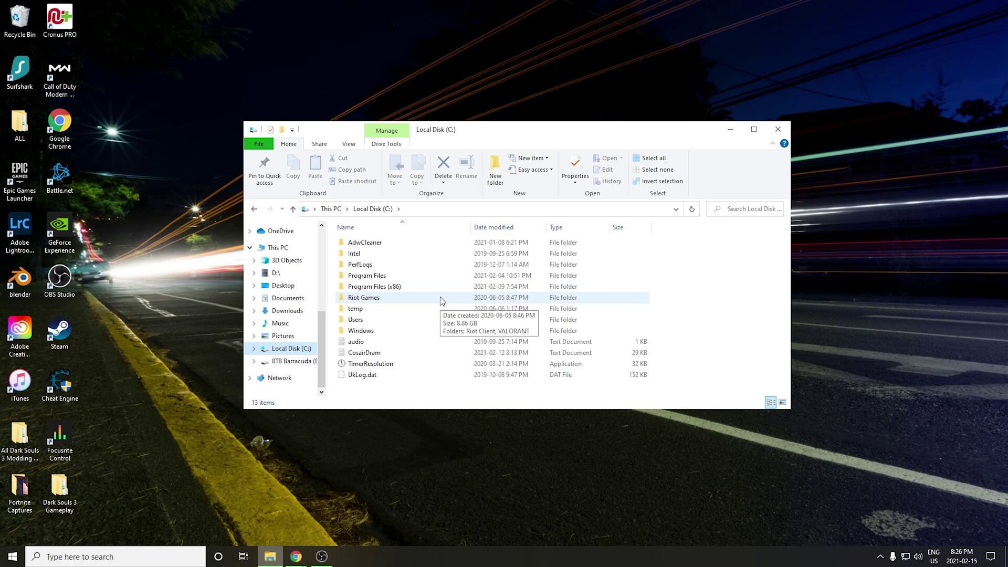
{"action": "double_click", "coordinate": [394, 286]}
Go through Steam\steamapps\common\DARK SOULS III into the Game folder.
{"action": "scroll", "coordinate": [411, 314], "scroll_direction": "down", "scroll_amount": 9}
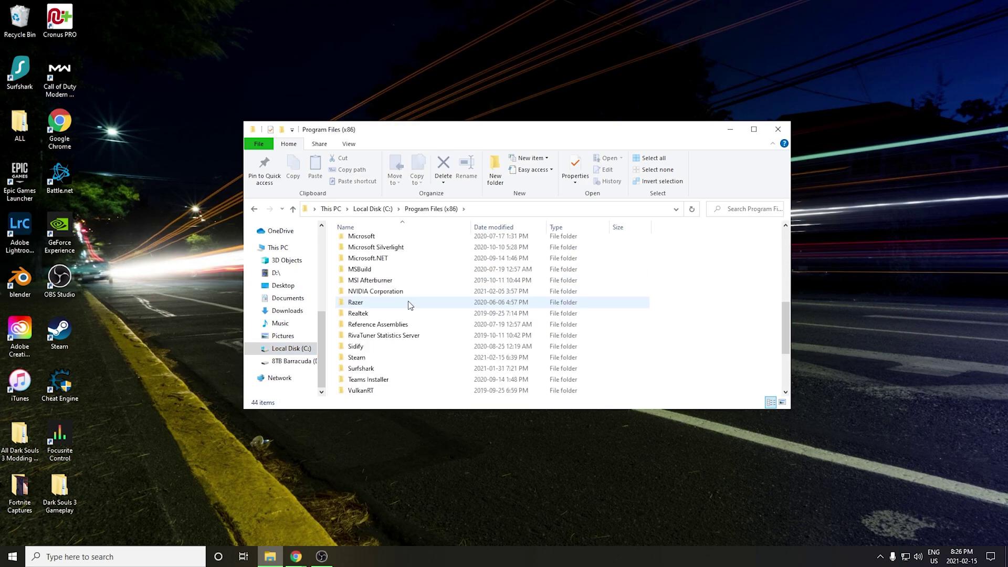
{"action": "double_click", "coordinate": [373, 356]}
{"action": "scroll", "coordinate": [403, 281], "scroll_direction": "down", "scroll_amount": 2}
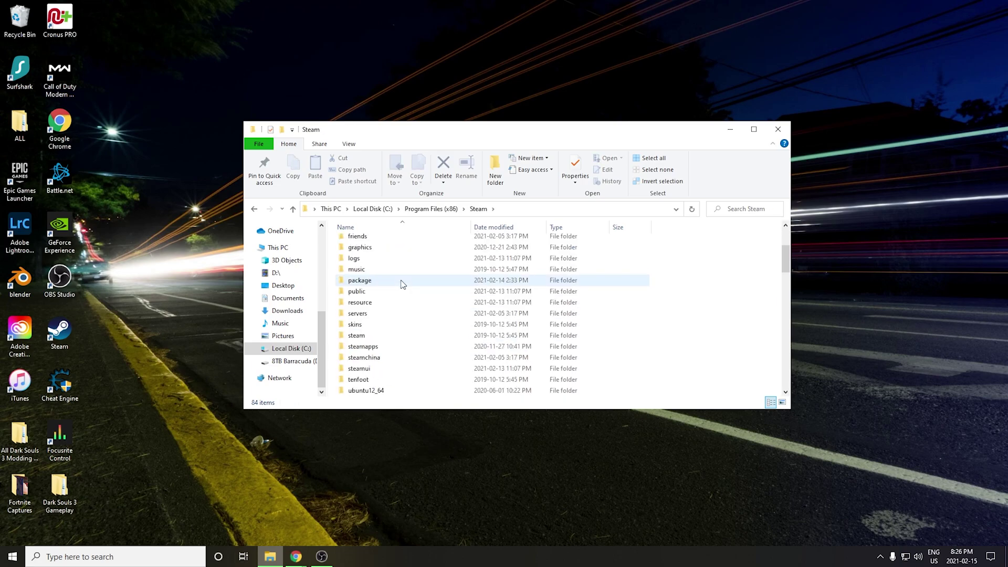
{"action": "double_click", "coordinate": [381, 347]}
{"action": "left_click", "coordinate": [390, 243]}
{"action": "double_click", "coordinate": [389, 242]}
{"action": "double_click", "coordinate": [394, 253]}
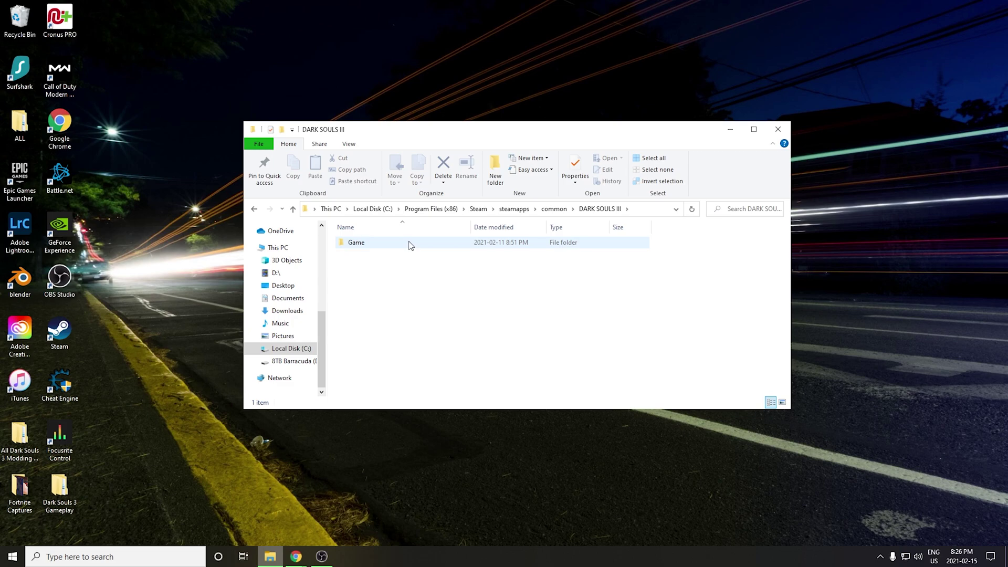
{"action": "double_click", "coordinate": [410, 246]}
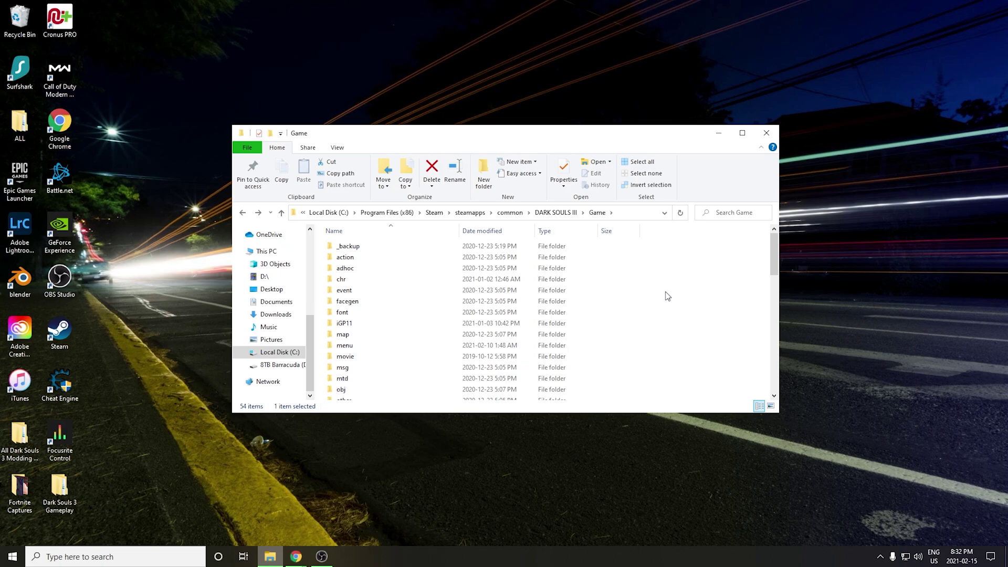
Set UXM 2.4's executable path to DarkSoulsIII.exe, close UXM, and return to the Game folder.
{"action": "scroll", "coordinate": [665, 293], "scroll_direction": "down", "scroll_amount": 5}
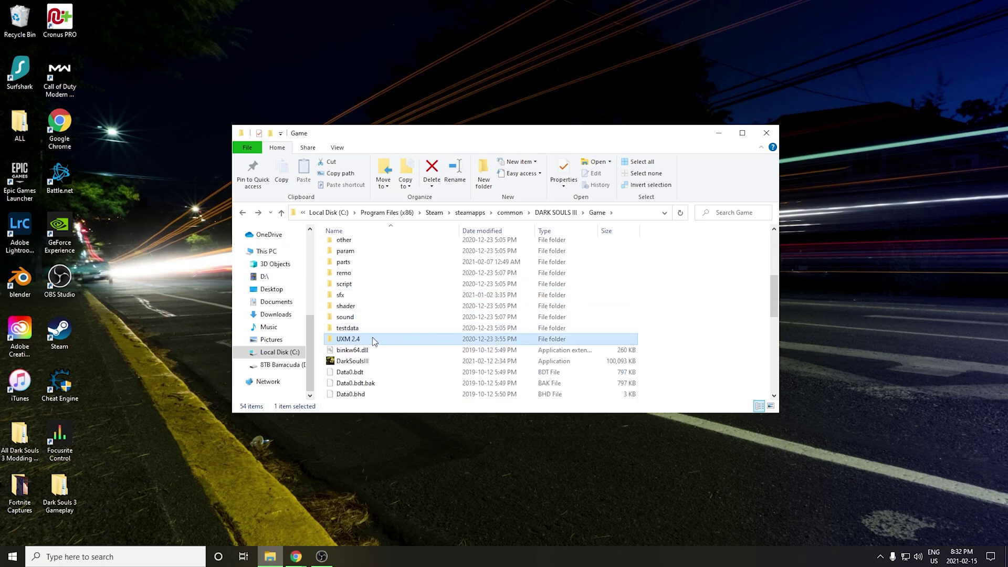
{"action": "double_click", "coordinate": [369, 341]}
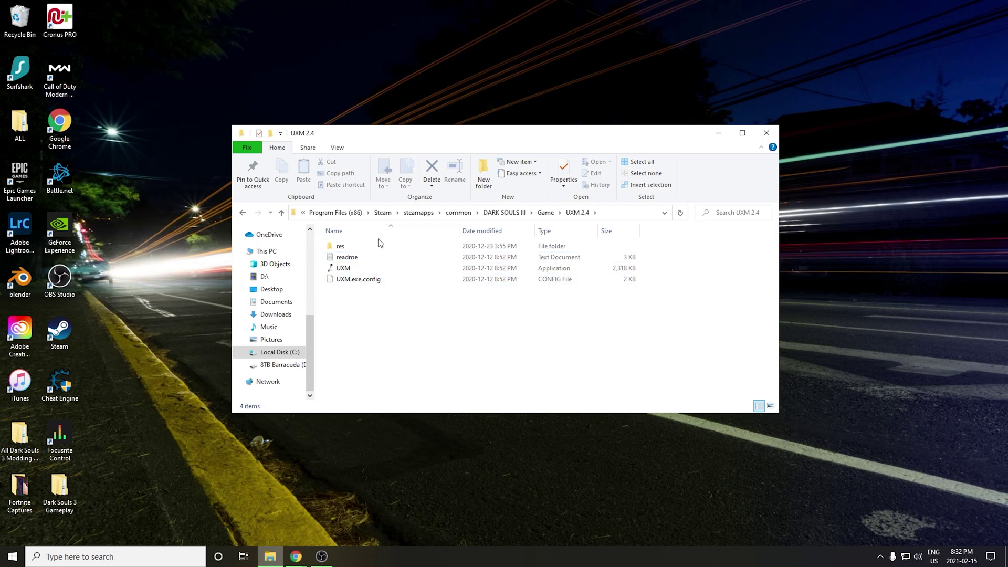
{"action": "double_click", "coordinate": [380, 269]}
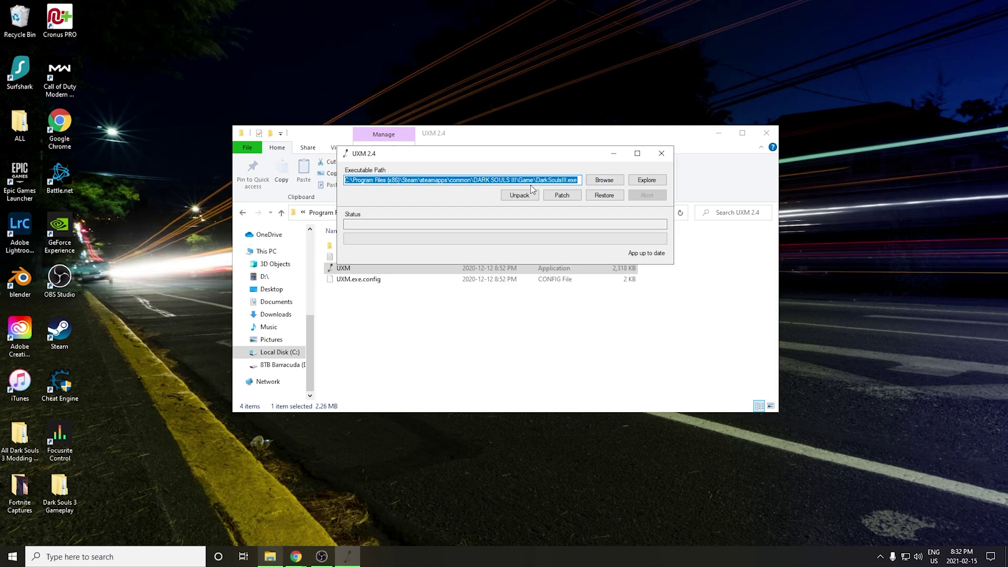
{"action": "left_click", "coordinate": [604, 182]}
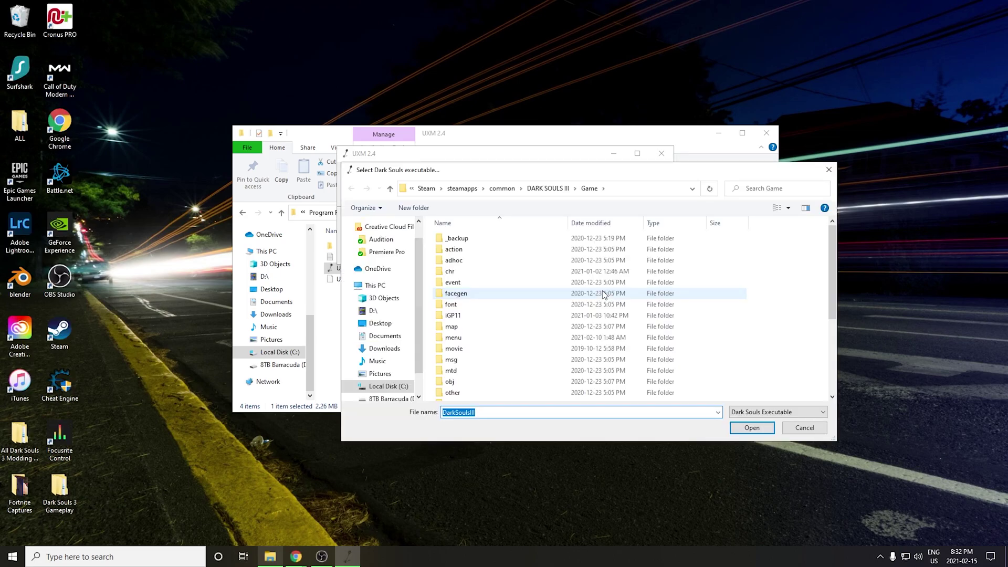
{"action": "left_click", "coordinate": [746, 430]}
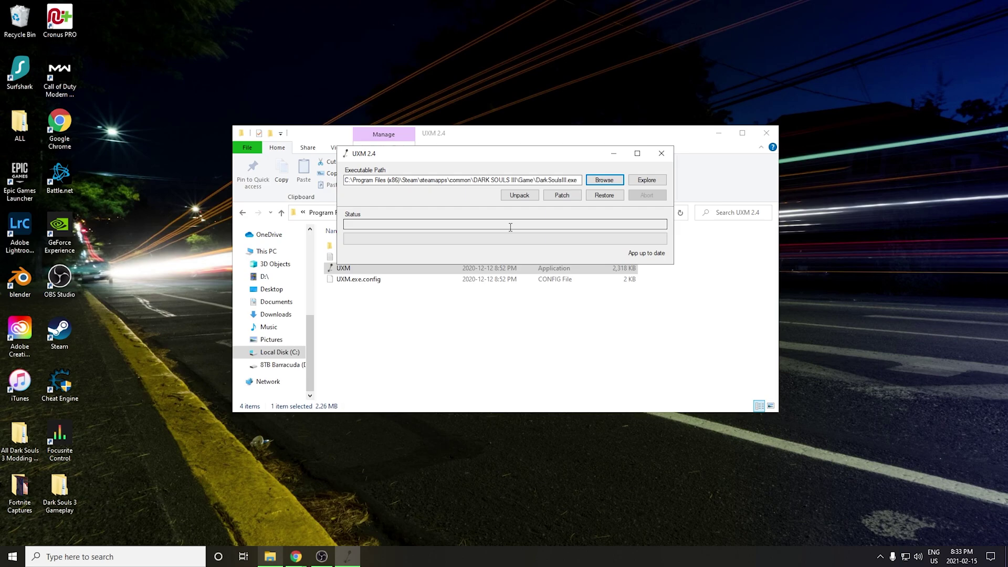
{"action": "left_click", "coordinate": [662, 153]}
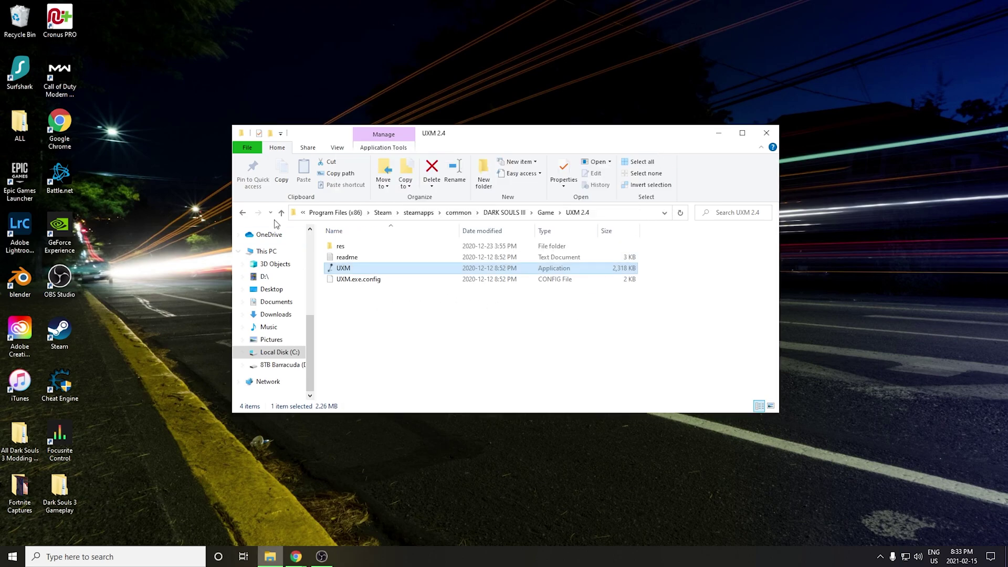
{"action": "left_click", "coordinate": [243, 213]}
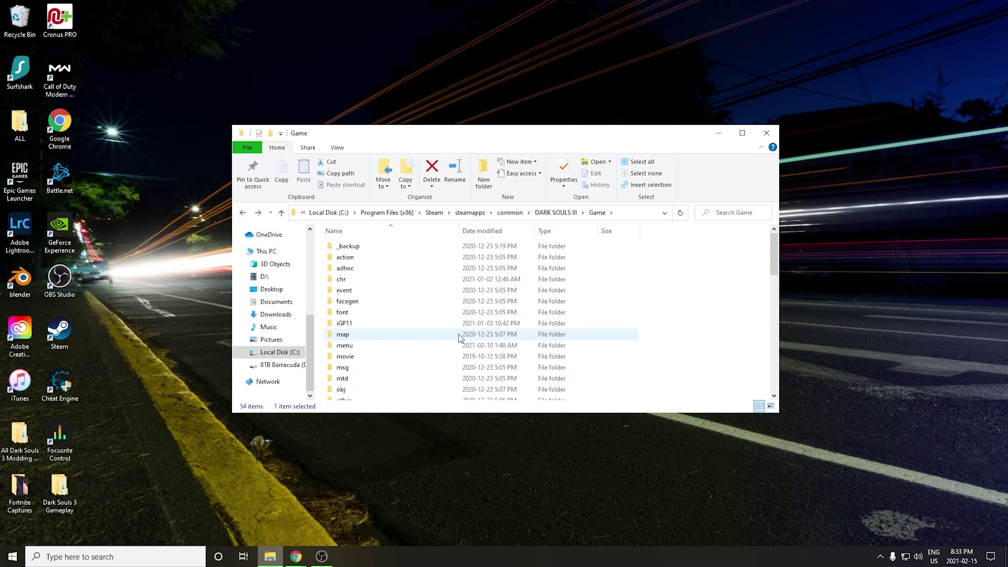
Copy the three True Minimalist HUD Regular Version files into Game\menu, replacing the originals.
{"action": "scroll", "coordinate": [462, 300], "scroll_direction": "down", "scroll_amount": 5}
{"action": "scroll", "coordinate": [461, 302], "scroll_direction": "up", "scroll_amount": 5}
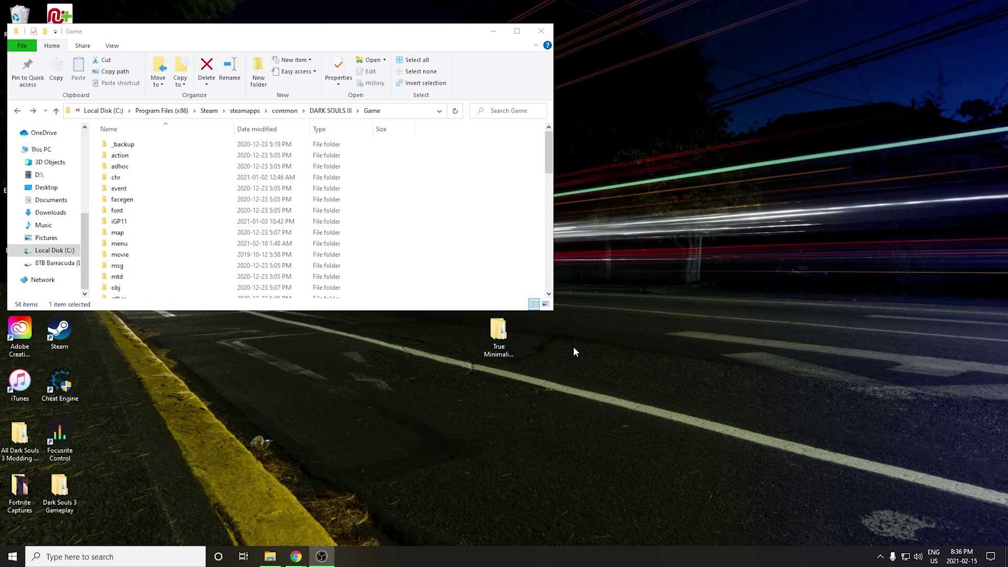
{"action": "double_click", "coordinate": [498, 332]}
{"action": "left_click_drag", "start_coordinate": [586, 41], "coordinate": [821, 40]}
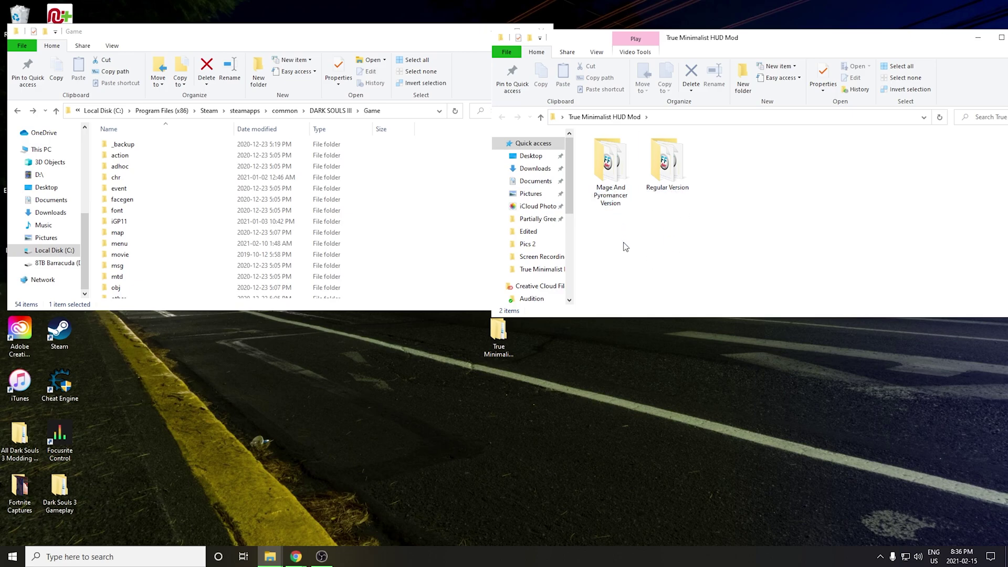
{"action": "double_click", "coordinate": [677, 168]}
{"action": "left_click_drag", "start_coordinate": [889, 246], "coordinate": [146, 244]}
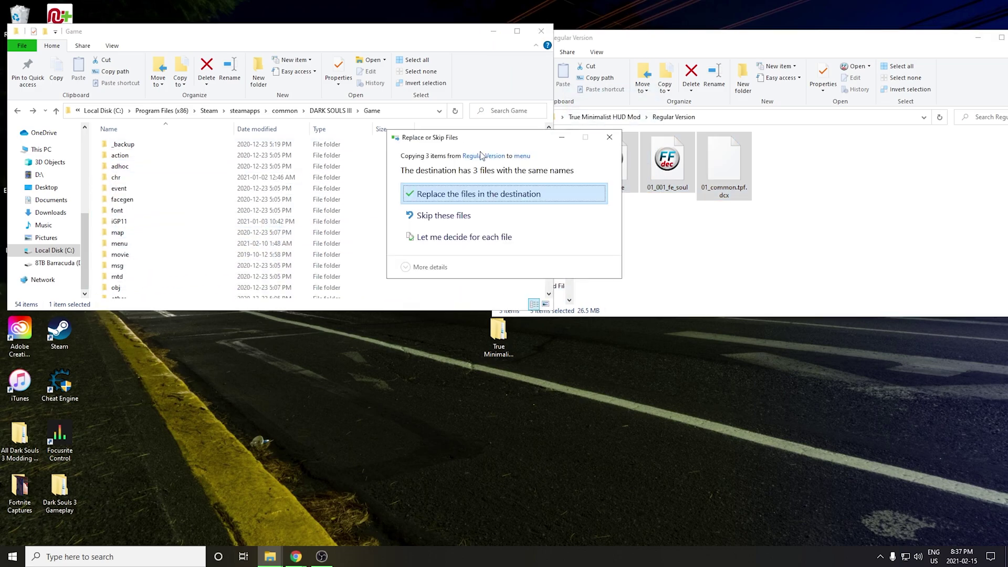
{"action": "left_click", "coordinate": [507, 200]}
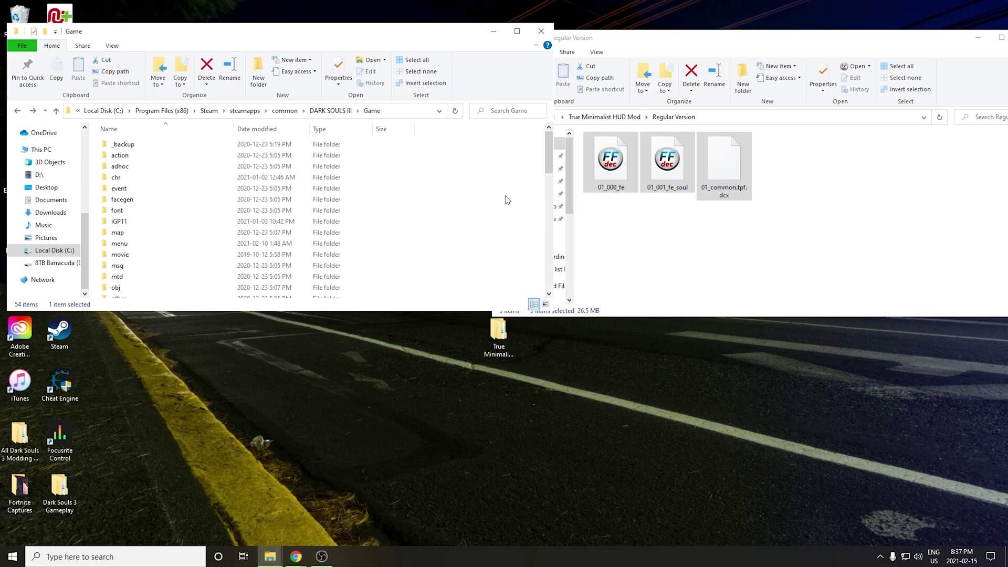
Run UXM.exe from UXM 2.4, patch Dark Souls III until "Patching complete!", then close it.
{"action": "scroll", "coordinate": [204, 227], "scroll_direction": "down", "scroll_amount": 7}
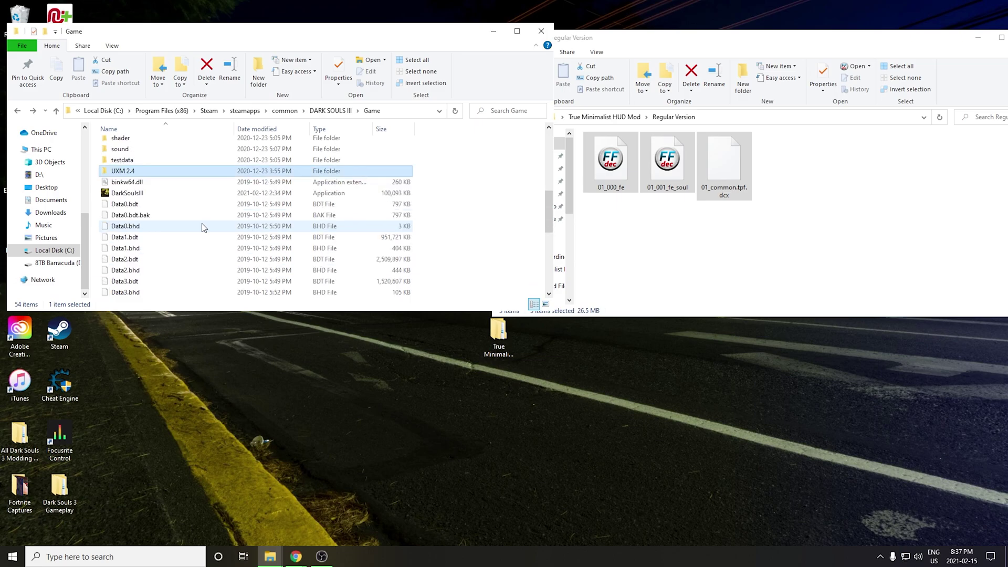
{"action": "double_click", "coordinate": [179, 171]}
{"action": "double_click", "coordinate": [159, 169]}
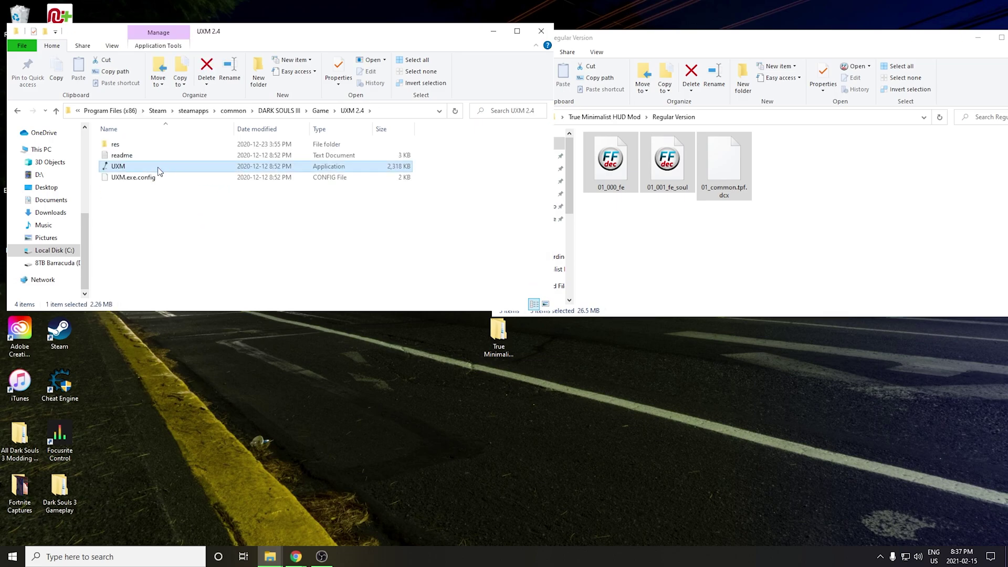
{"action": "left_click", "coordinate": [574, 197]}
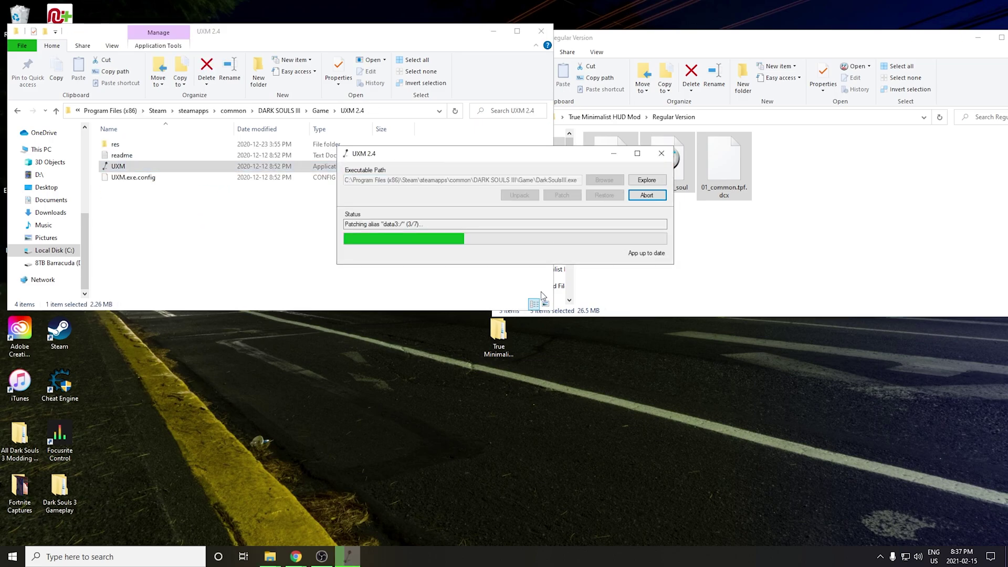
{"action": "left_click", "coordinate": [663, 153]}
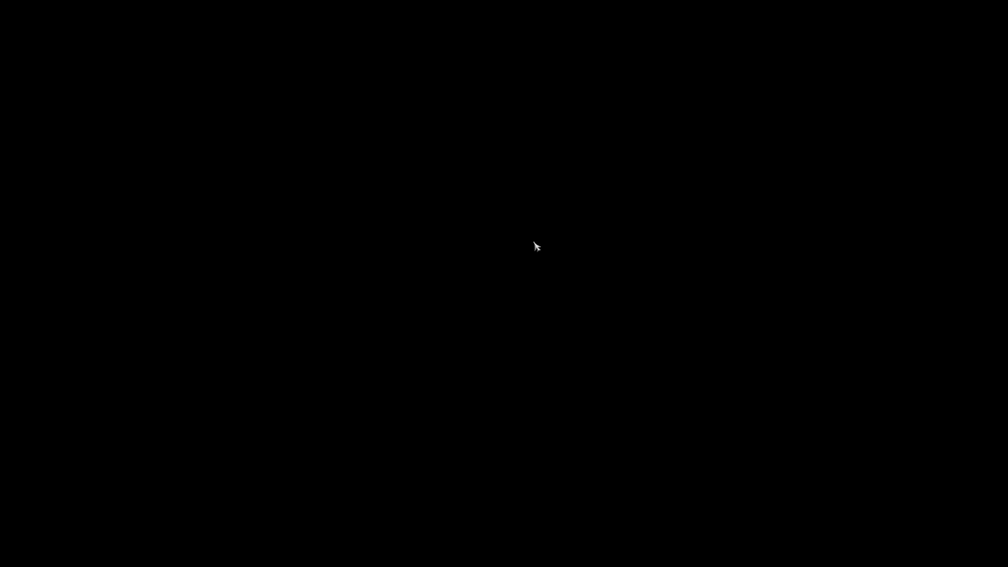
Get past the Dark Souls III title screen into the game.
{"action": "key", "text": "Return"}
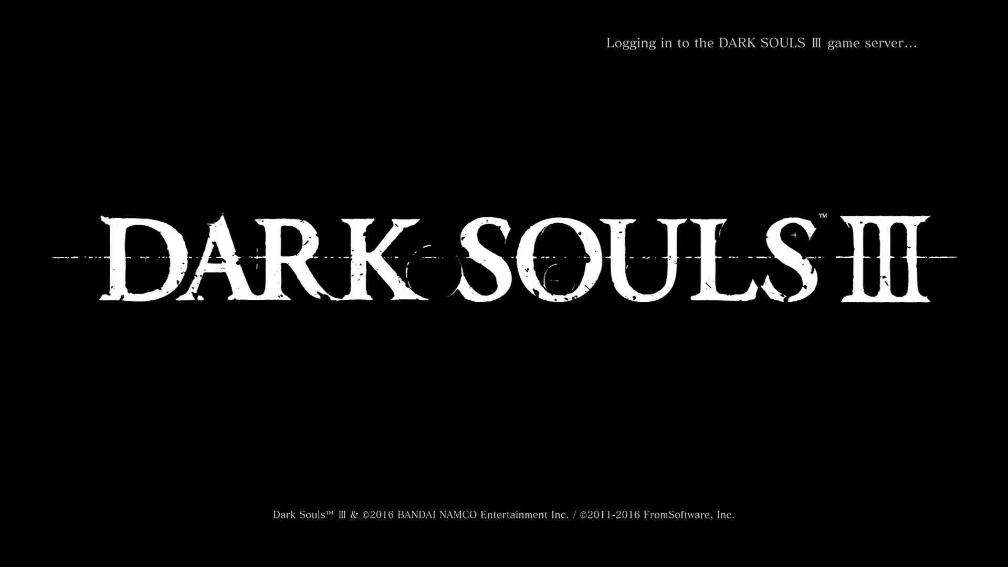